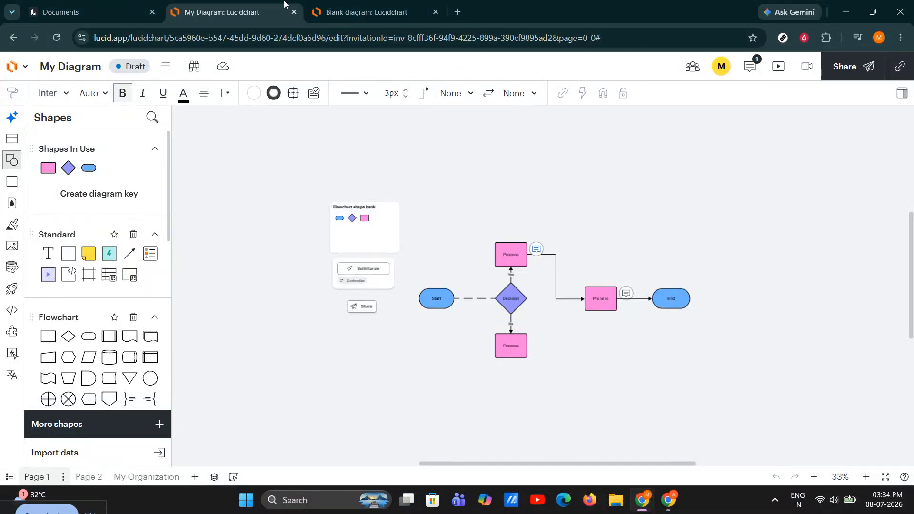
- Show the options for creating a new Lucidchart document from the documents page
click(66, 5)
click(115, 131)
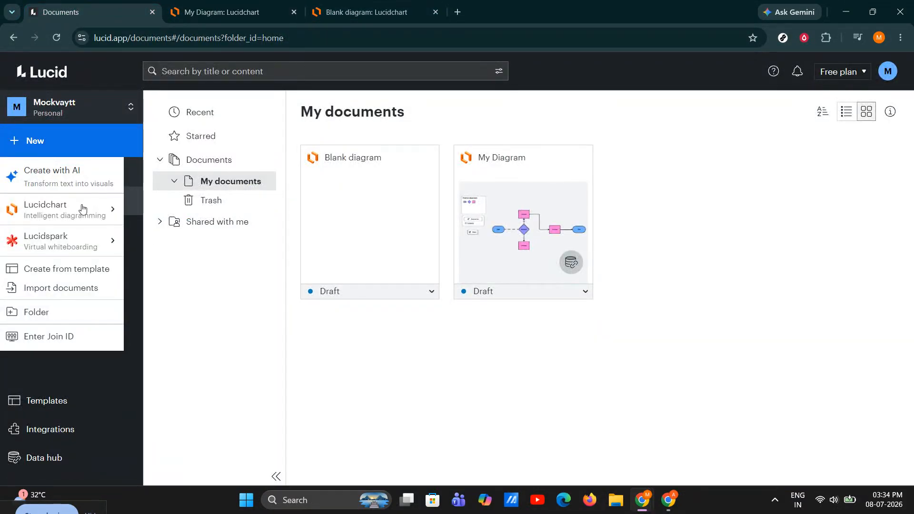
mouse_move(115, 207)
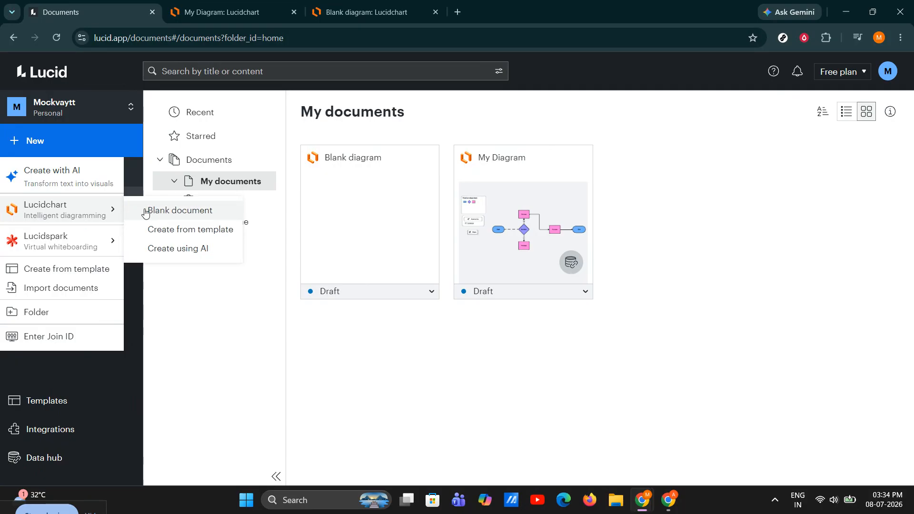
- Select and copy the entire flowchart on Page 1 of My Diagram
click(216, 14)
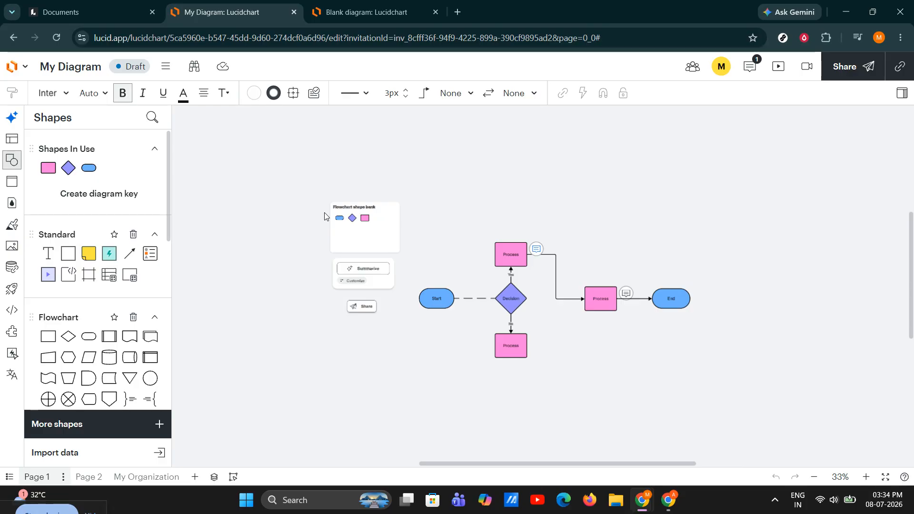
scroll(326, 217, right, 1)
drag(290, 153, 730, 437)
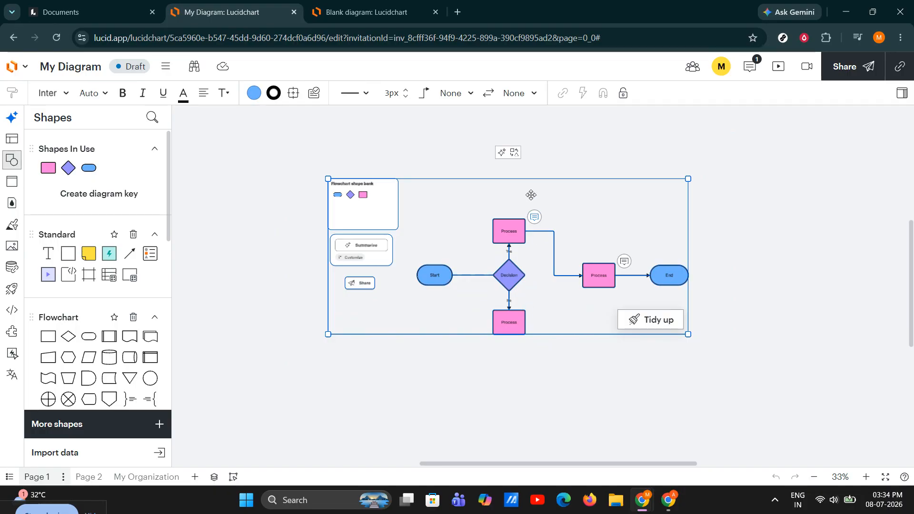
- Paste the copied flowchart into the Blank diagram document after dismissing the template gallery and AI assistant
click(380, 3)
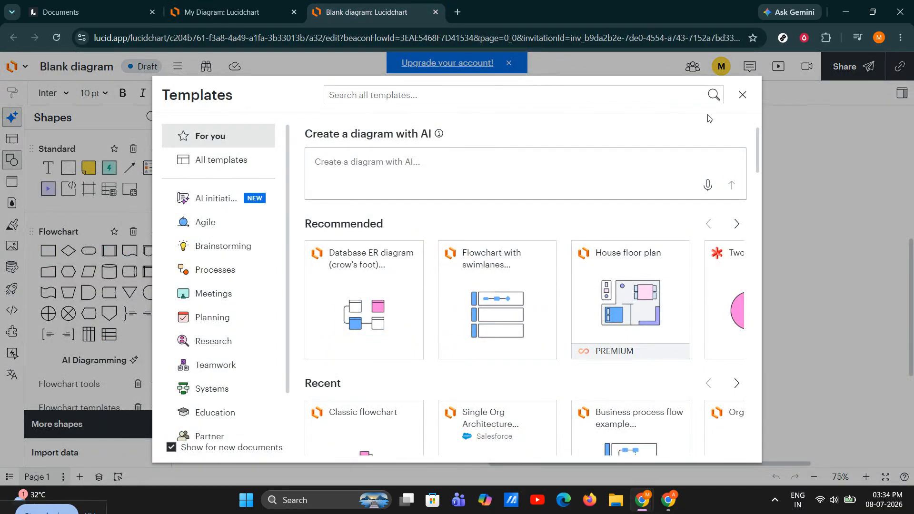
click(743, 95)
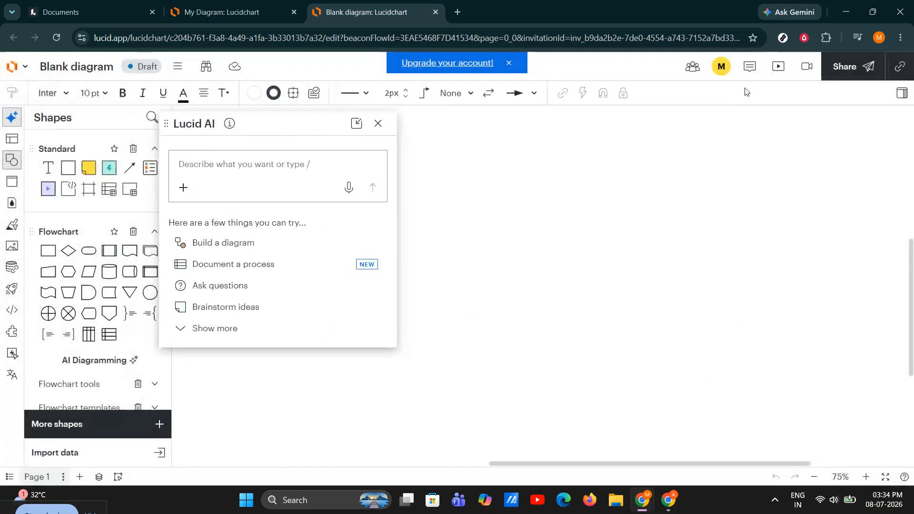
click(379, 125)
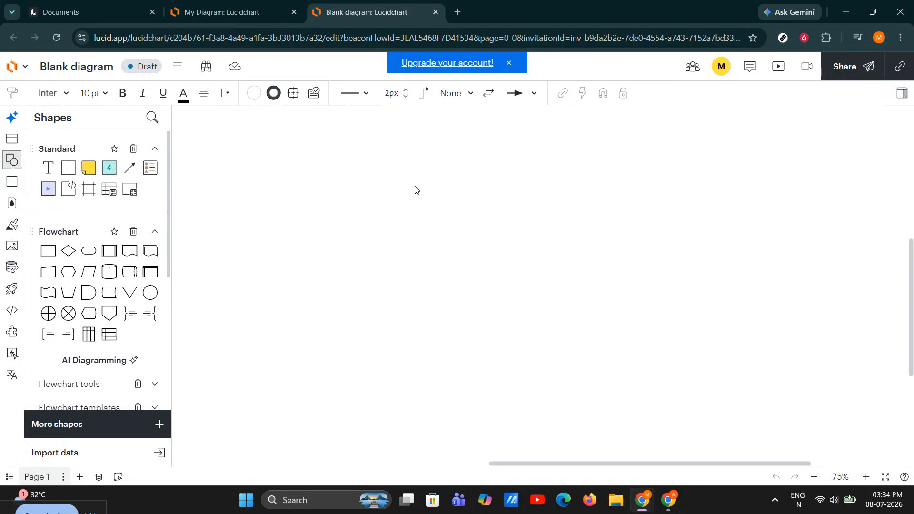
key(ctrl+v)
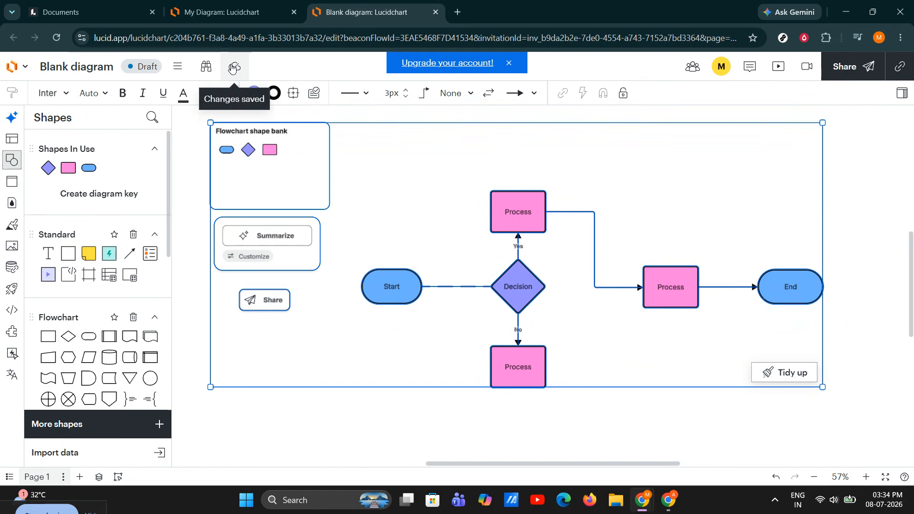
ctrl+scroll(410, 219, down, 5)
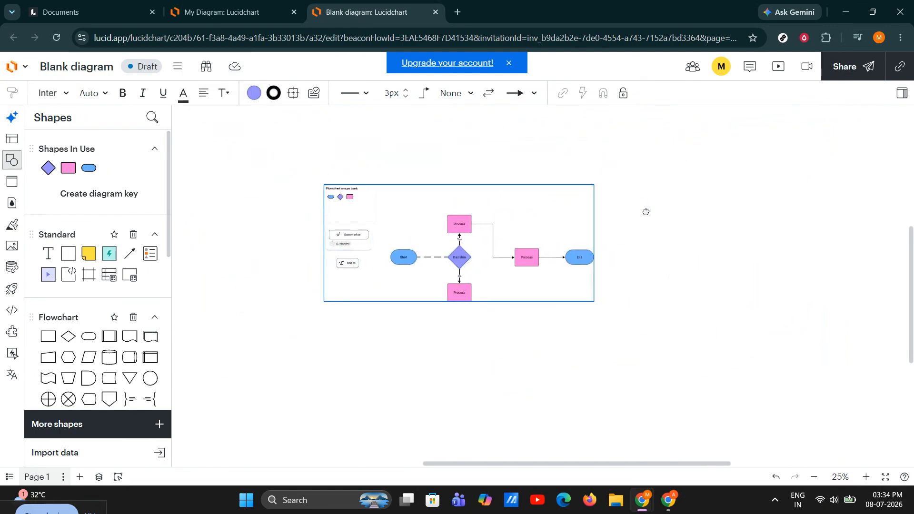
click(531, 195)
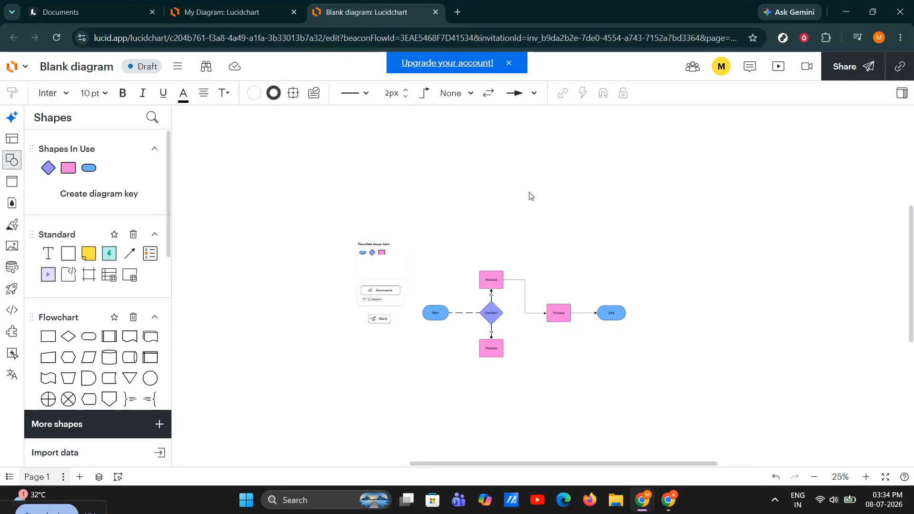
- Open the document title for editing, leave it without renaming, and dismiss the account upgrade banner
click(107, 64)
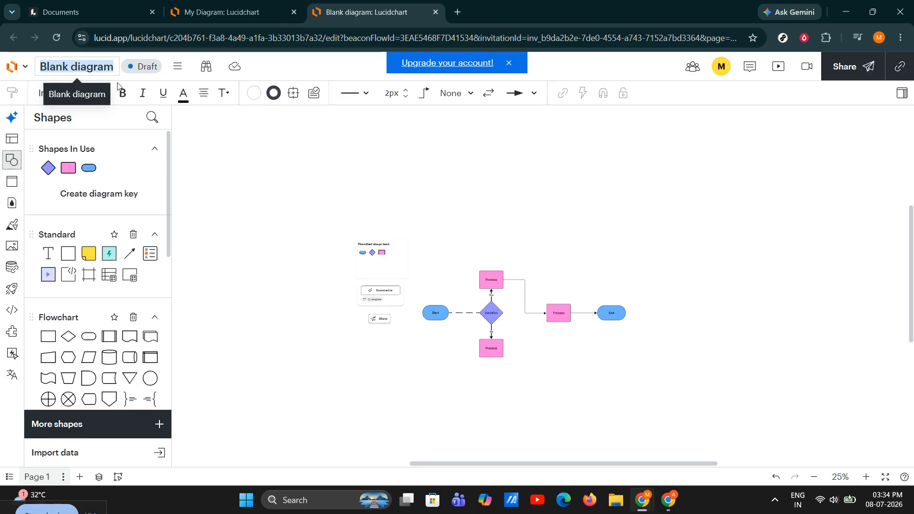
click(242, 183)
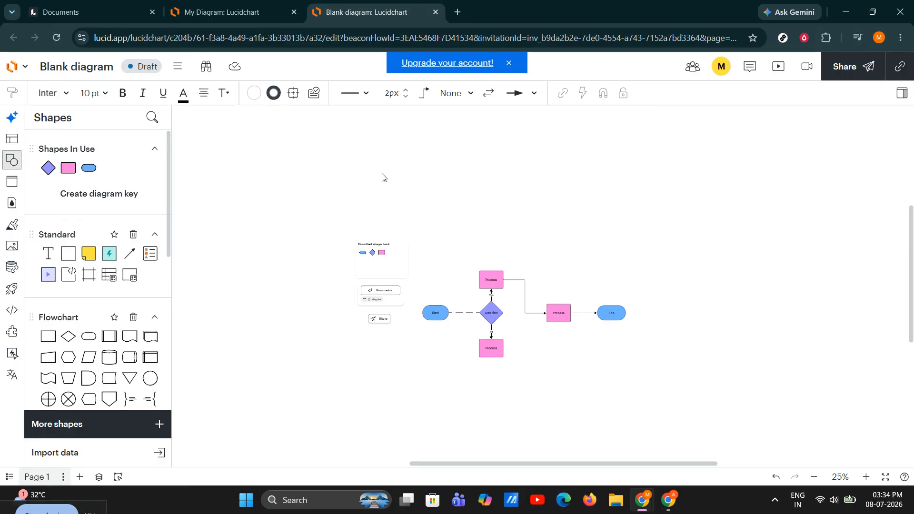
click(508, 64)
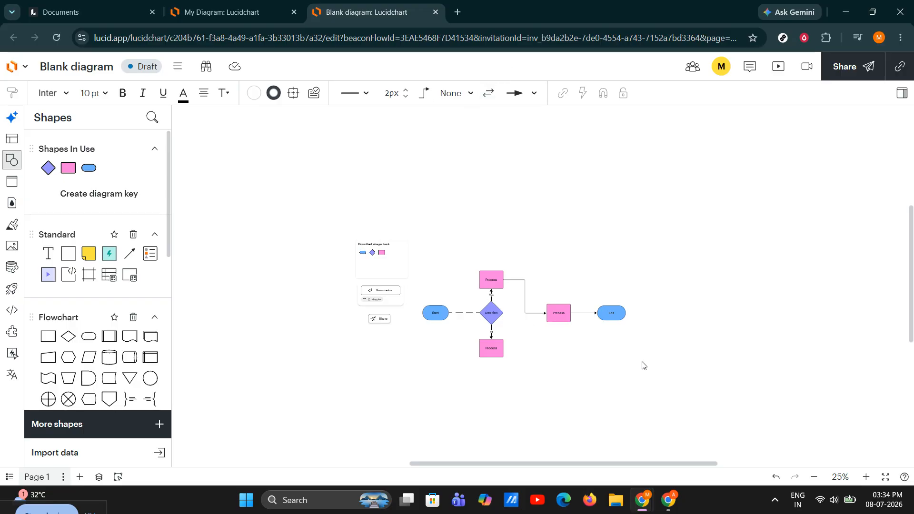
- Turn off the infinite canvas in the document settings
click(866, 476)
right_click(351, 157)
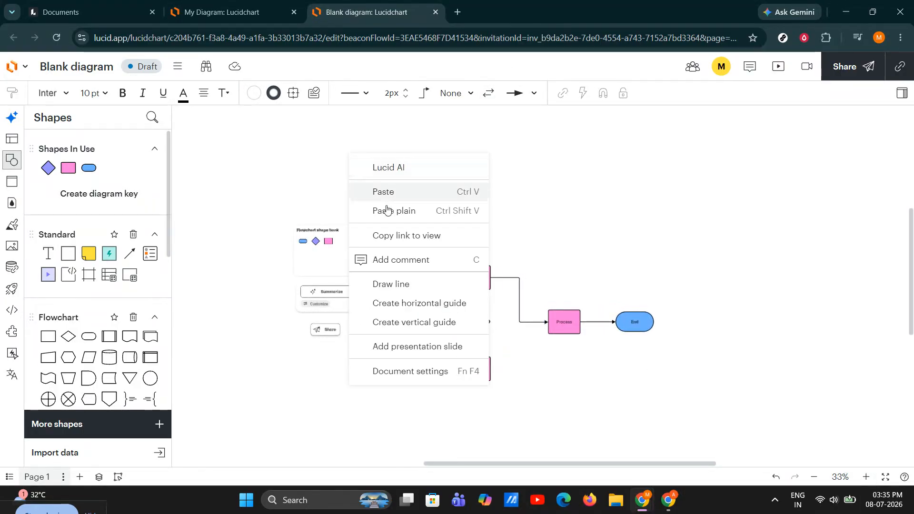
click(418, 373)
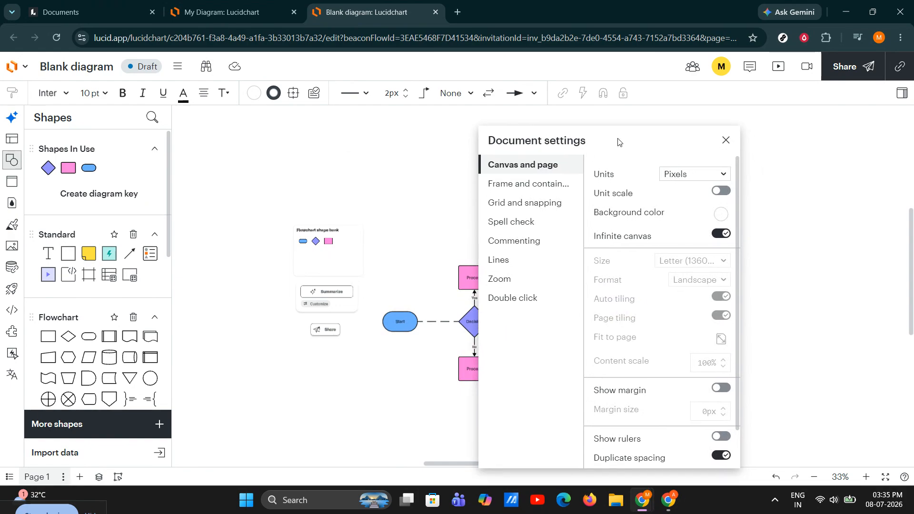
click(721, 229)
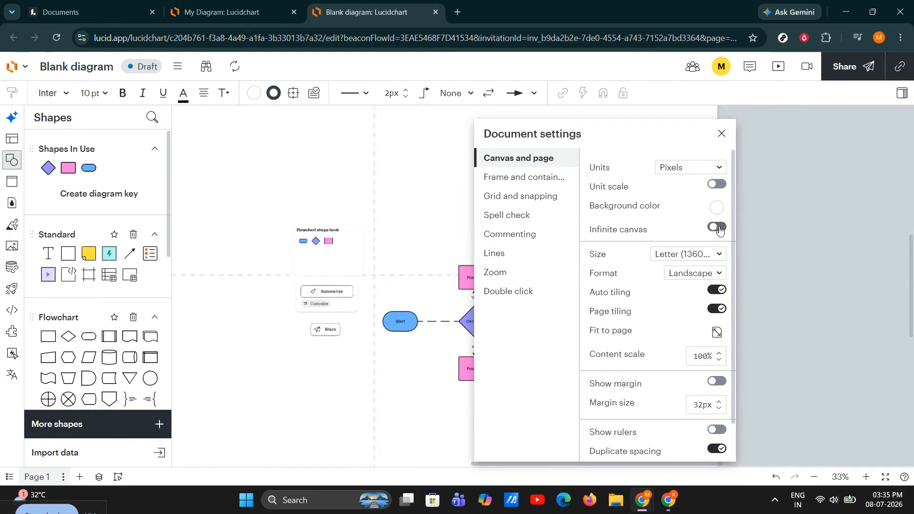
click(723, 134)
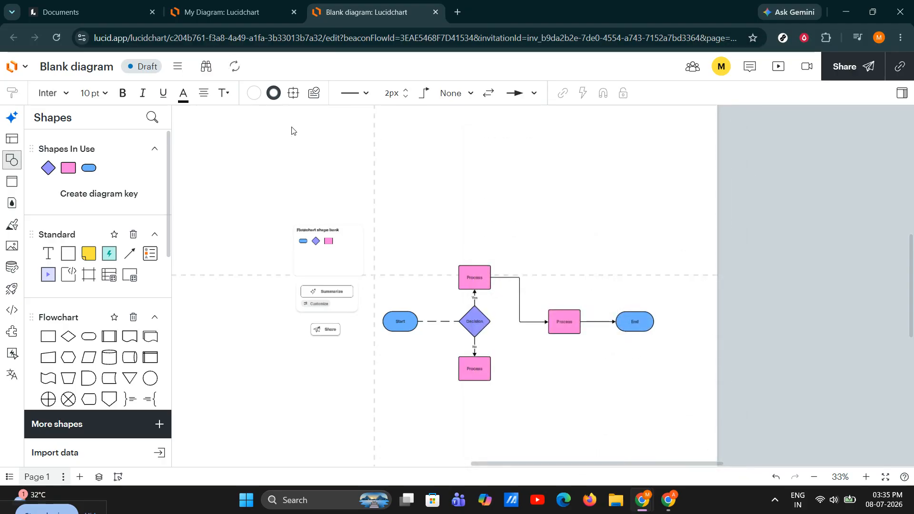
- View the export formats offered for the diagram
click(178, 66)
mouse_move(211, 159)
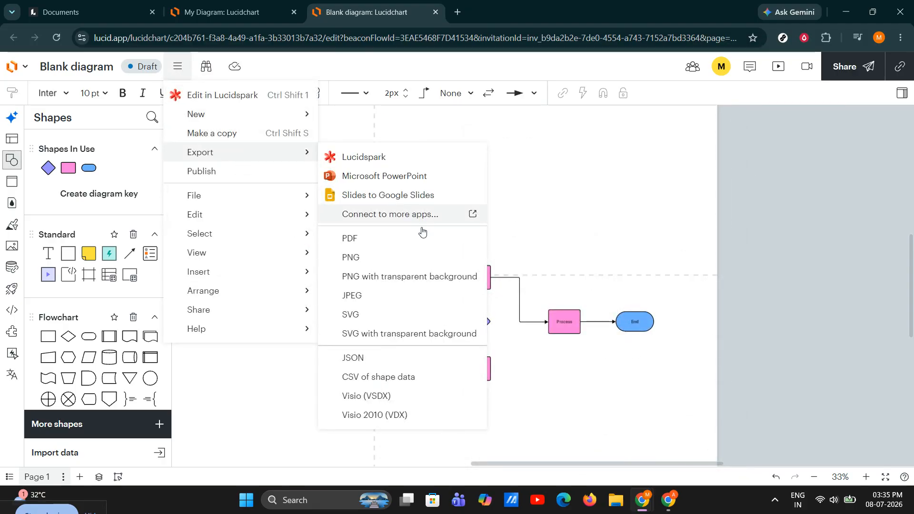
click(596, 208)
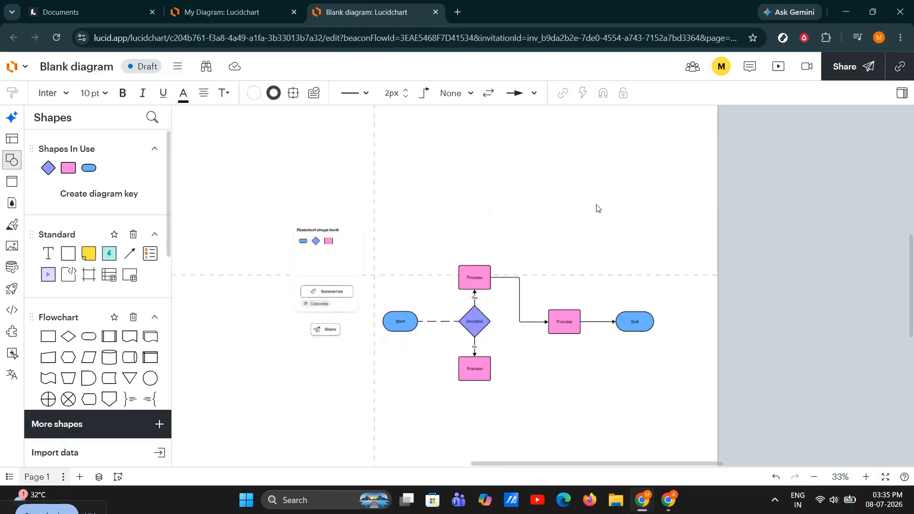
- Search for "lucid chart" in a new incognito window and fill in the account e-mail on the Lucid login page
click(900, 37)
click(809, 96)
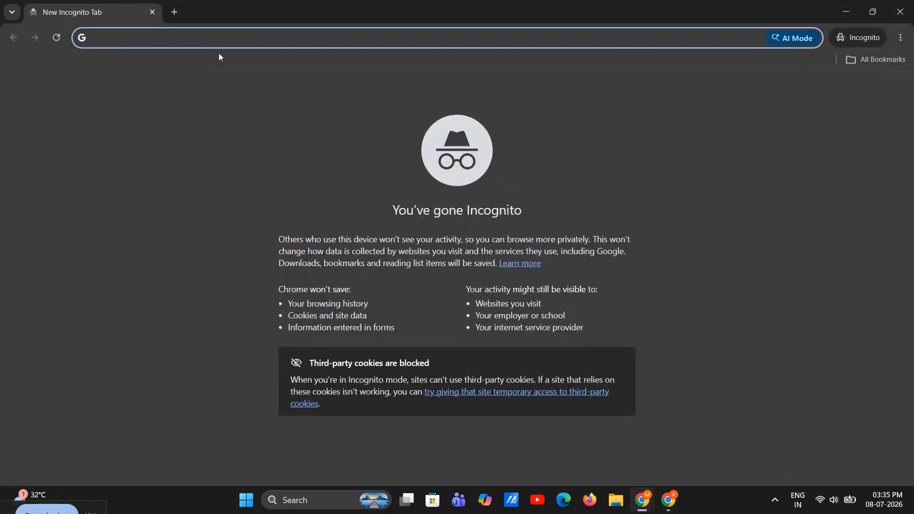
text(lucid chart)
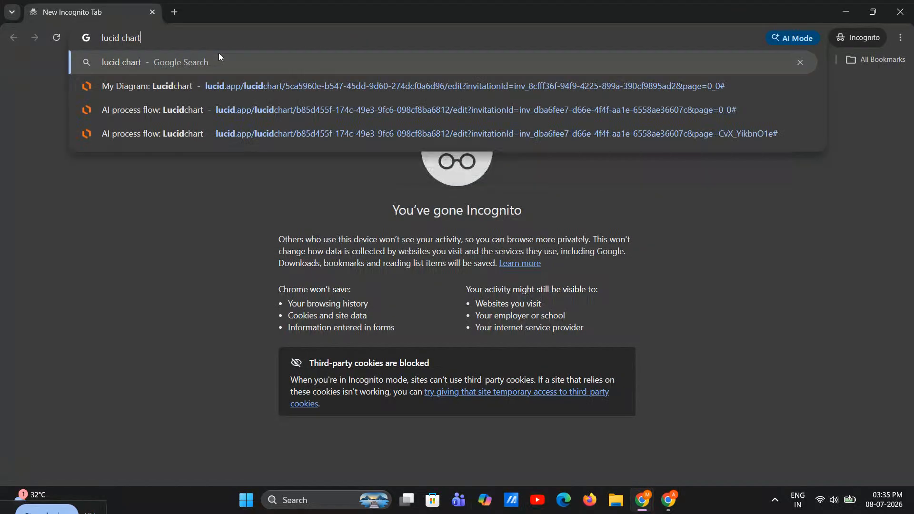
key(Return)
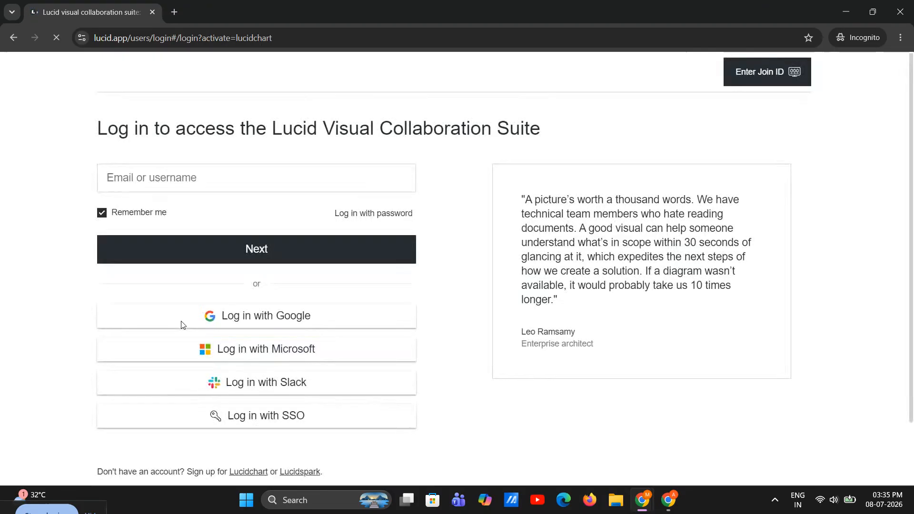
click(181, 180)
click(180, 210)
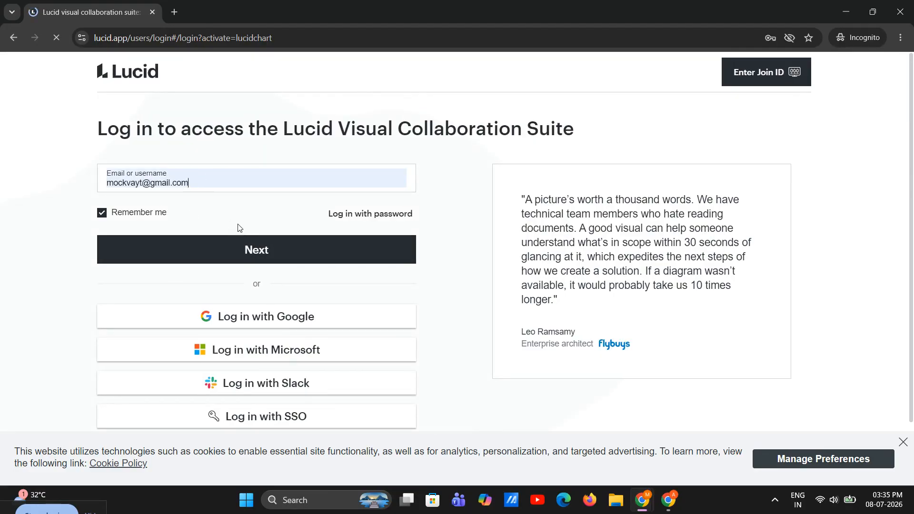
- Check the system's available VPN connections, then close the incognito window
click(825, 500)
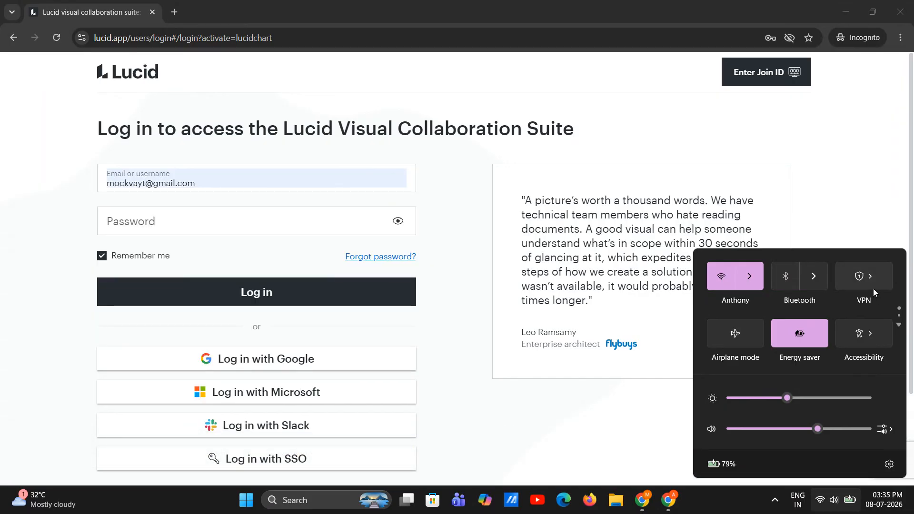
click(873, 287)
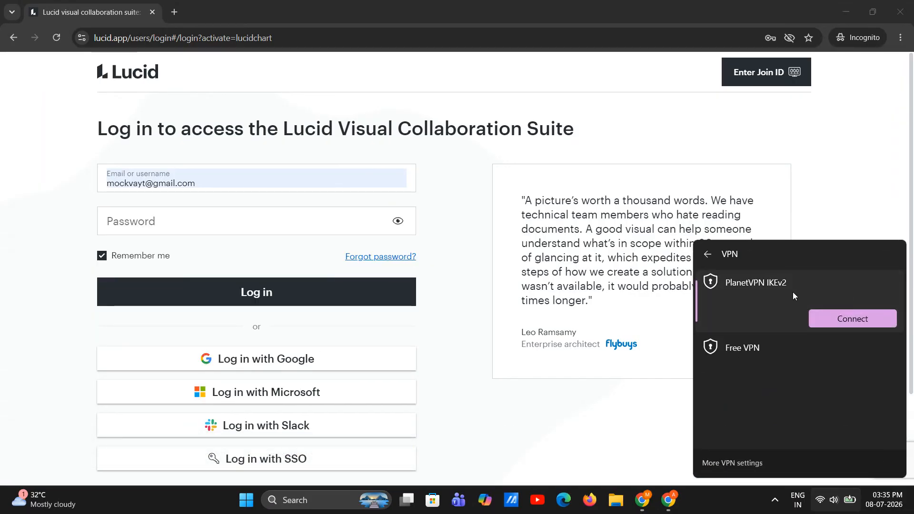
click(707, 255)
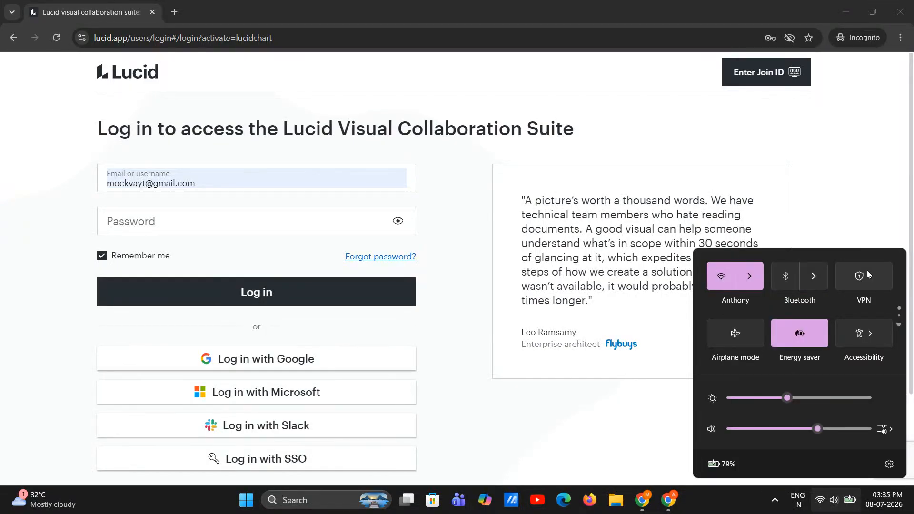
click(839, 211)
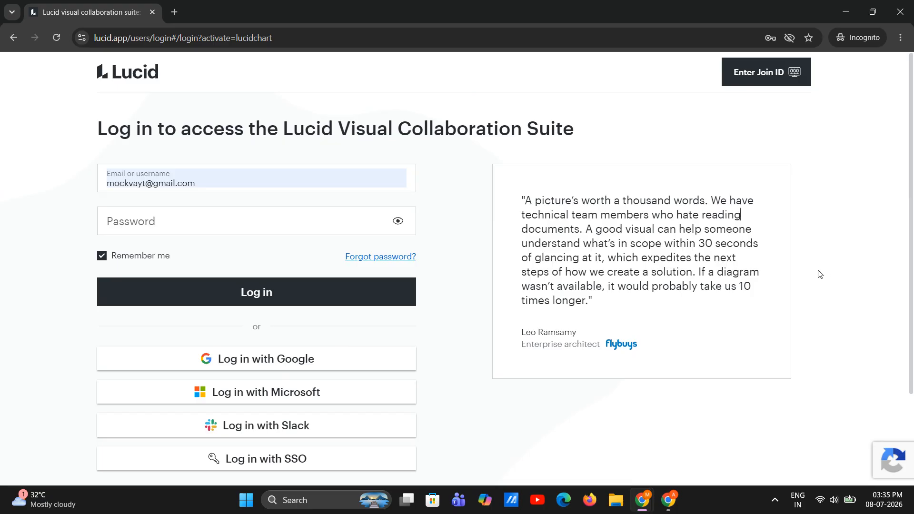
click(900, 11)
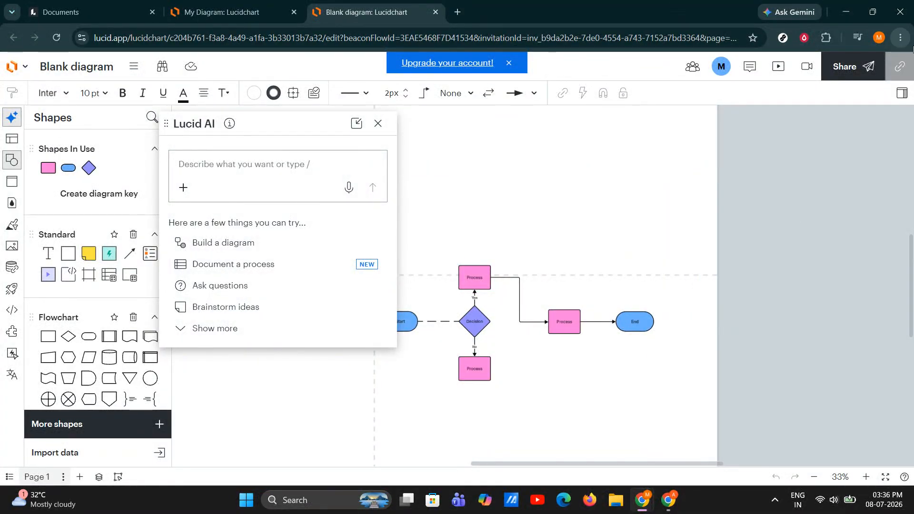
- Review the browser's options for deleting browsing data under privacy and security, then leave the settings
click(902, 38)
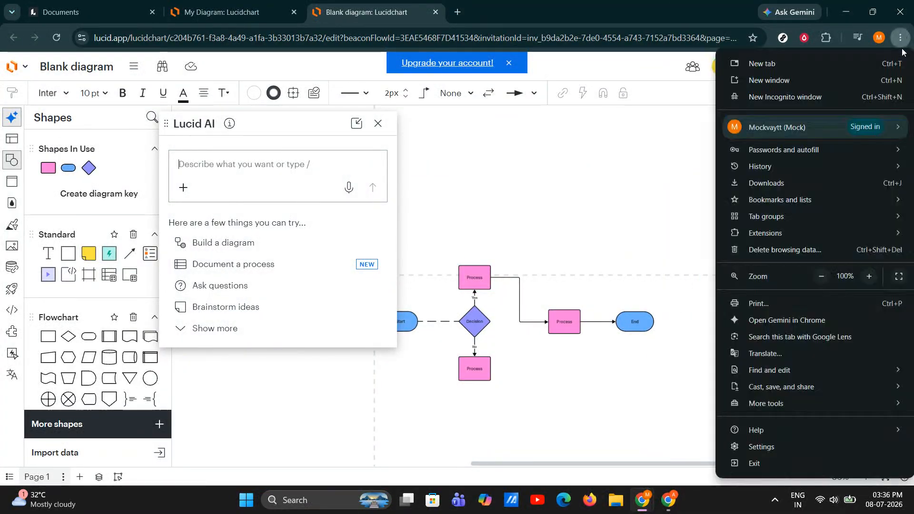
click(787, 451)
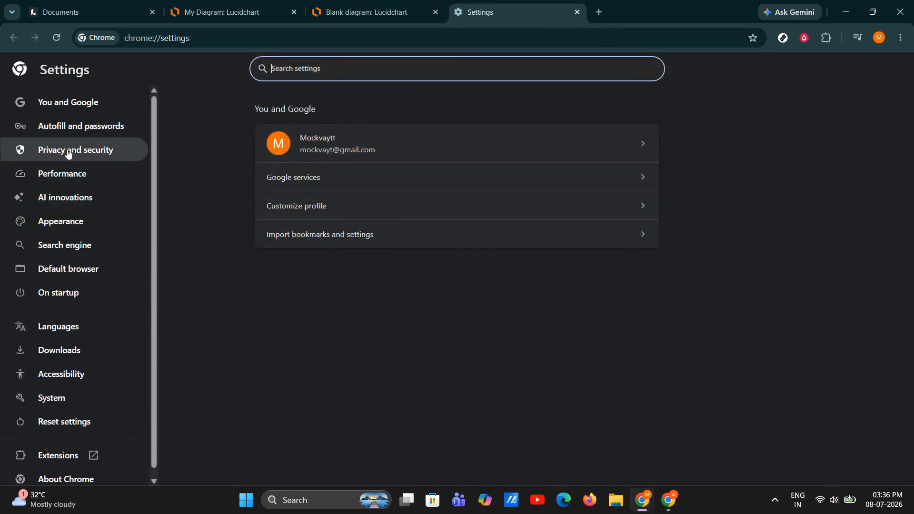
click(68, 152)
click(457, 221)
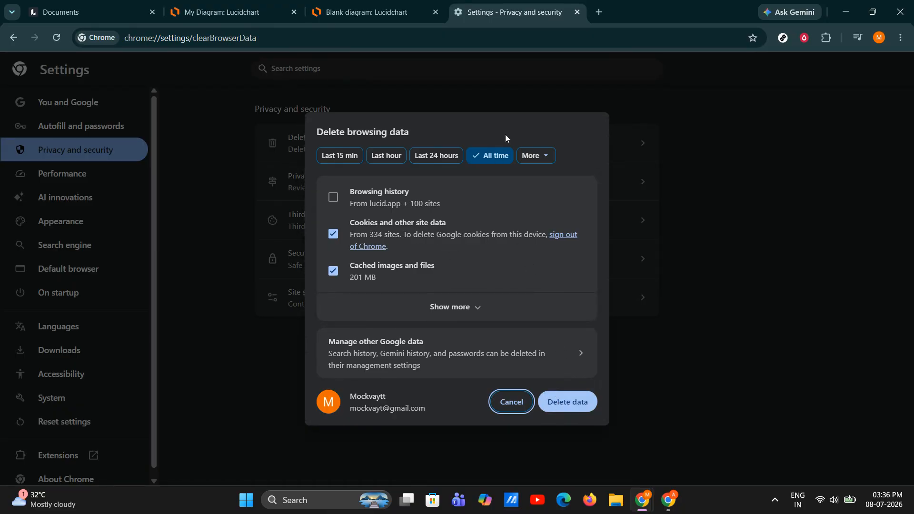
click(577, 12)
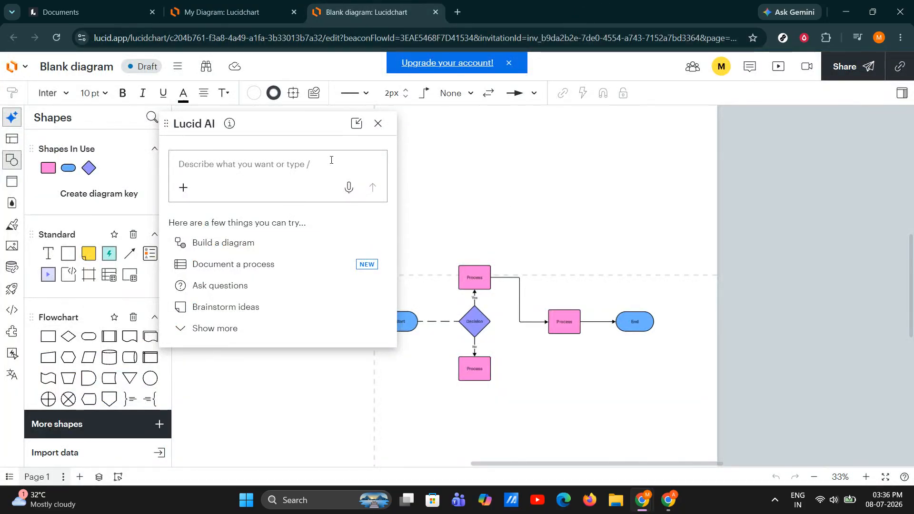
- Review the diagram's PNG download preview and file format options, then leave without downloading
click(379, 123)
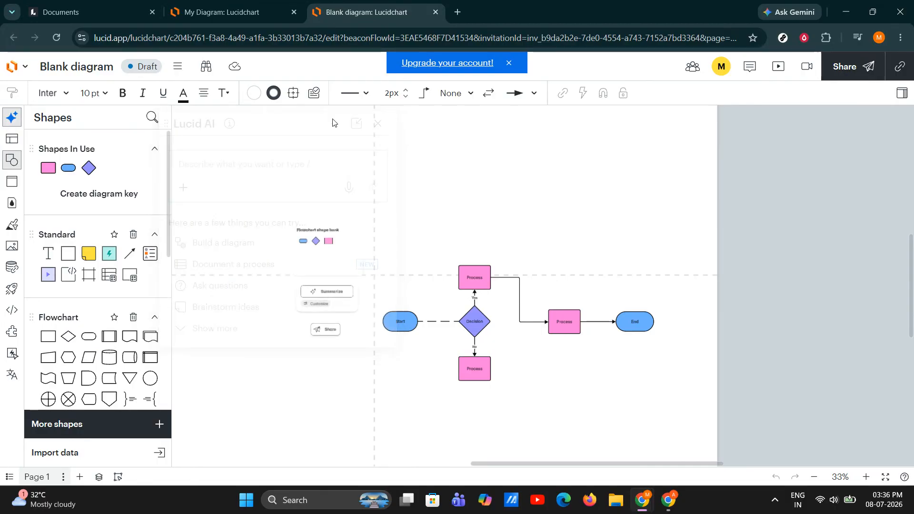
click(178, 66)
mouse_move(200, 152)
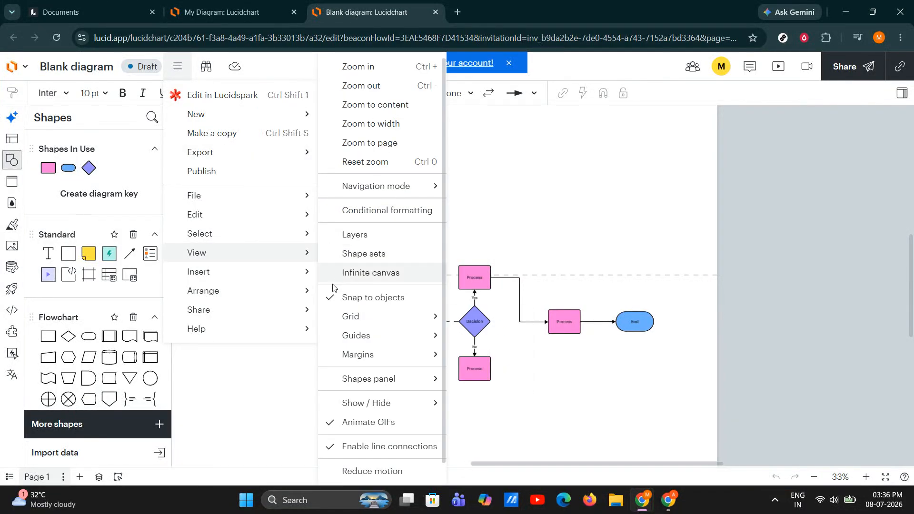
mouse_move(237, 206)
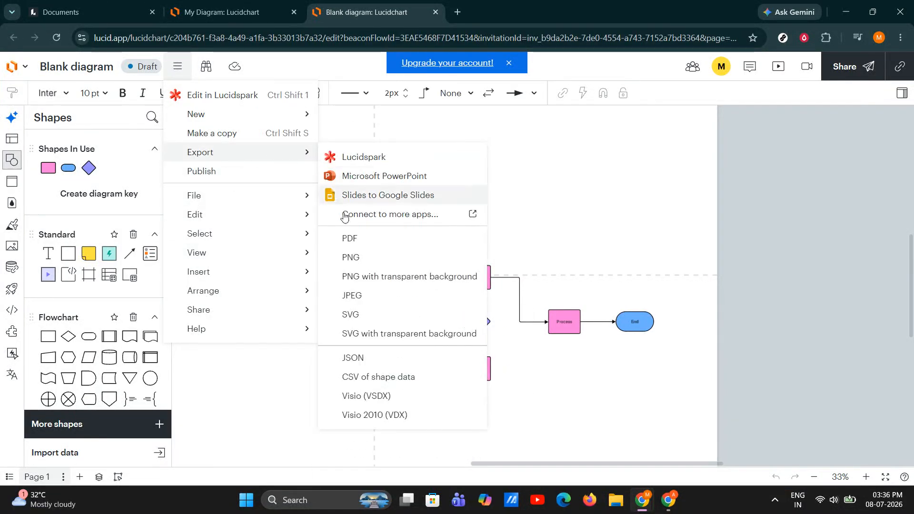
key(ctrl+shift+d)
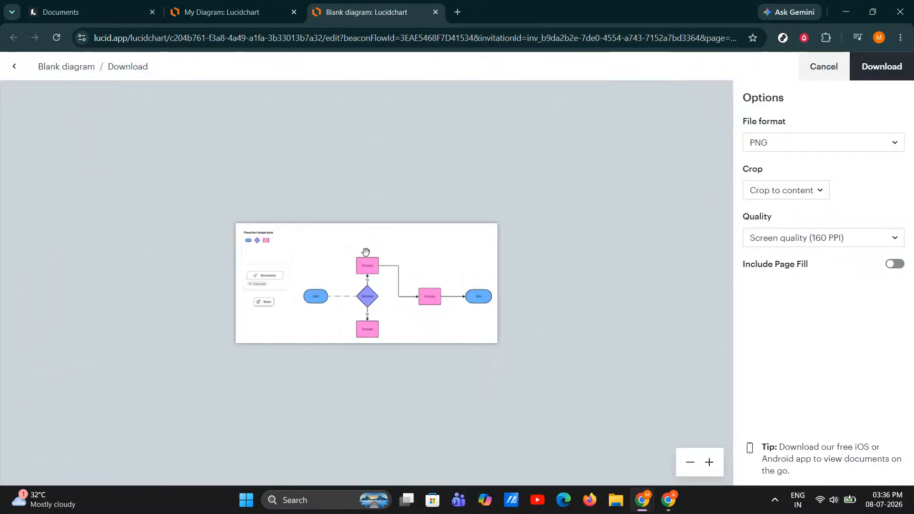
click(770, 146)
click(700, 243)
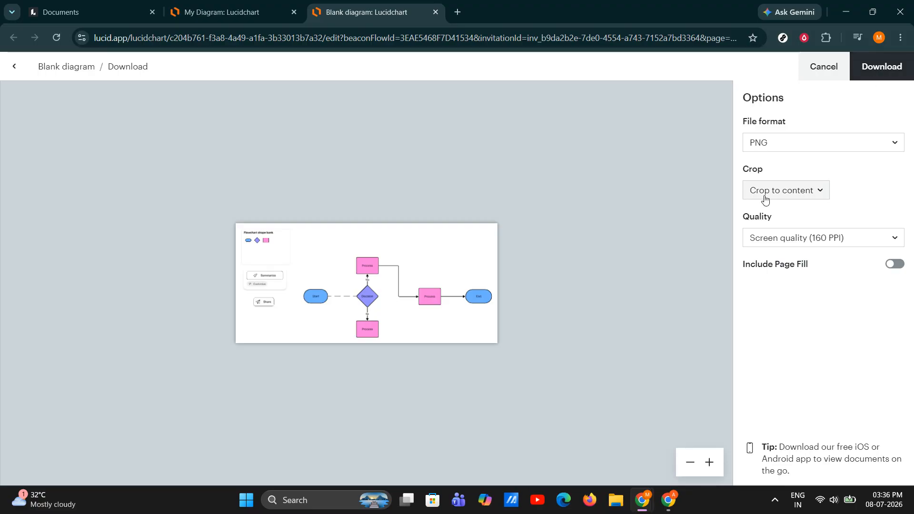
click(815, 67)
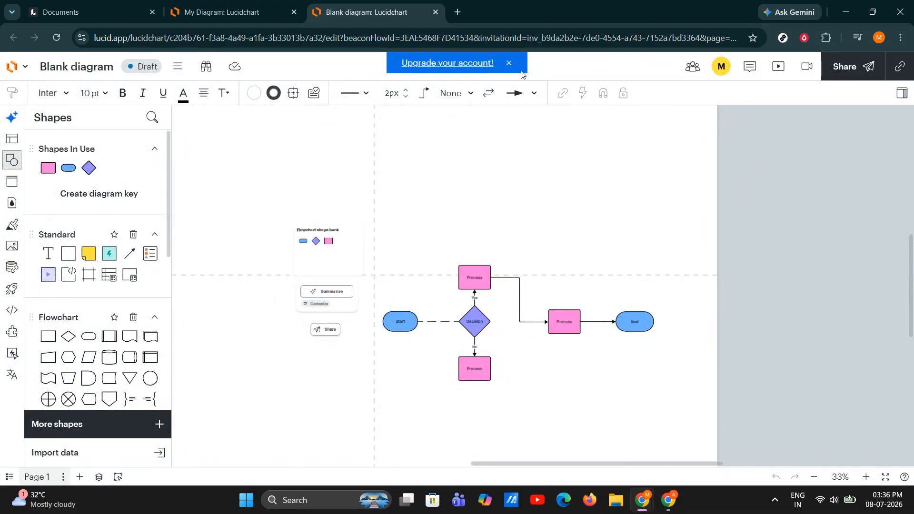
- Dismiss the reappeared account upgrade banner and switch the browser to full screen
click(509, 63)
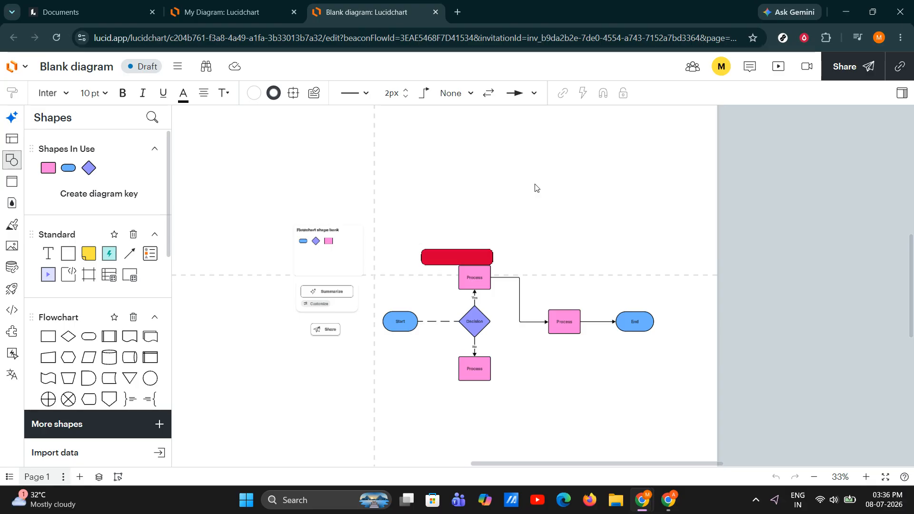
key(F11)
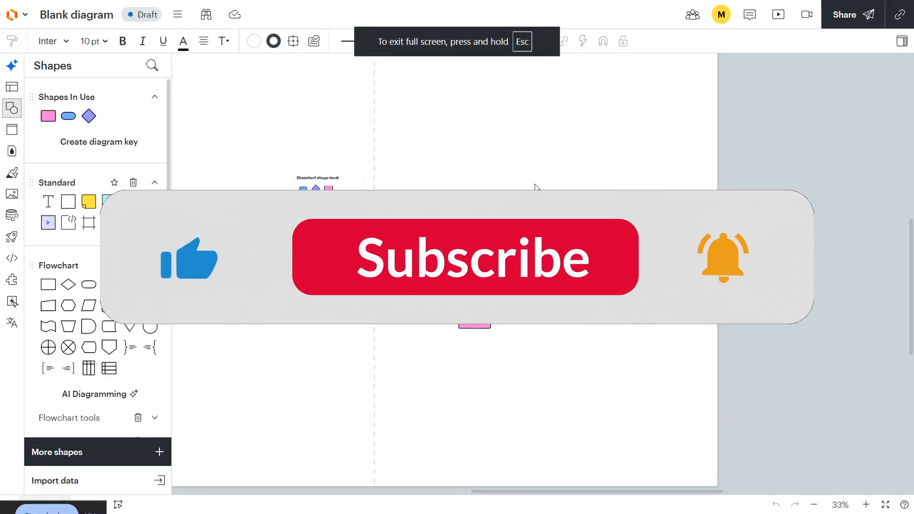